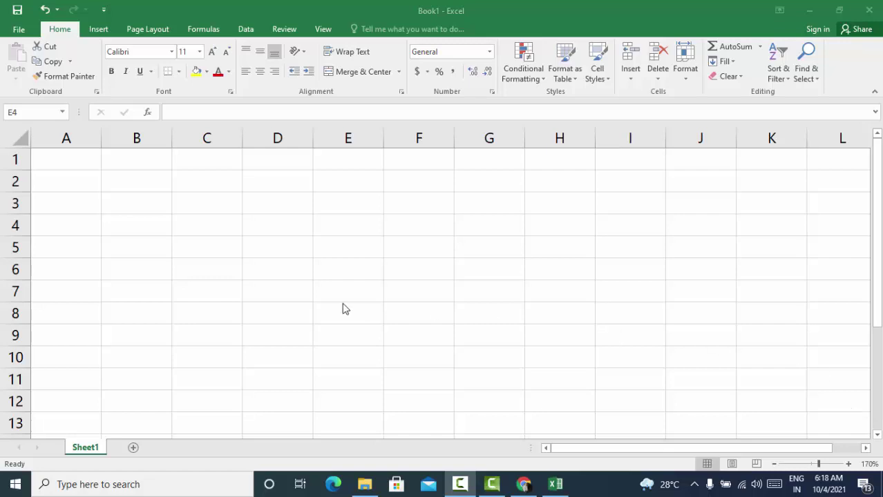
Select cell D3 on the blank Sheet1 to hold the expression
{"action": "left_click", "coordinate": [275, 204]}
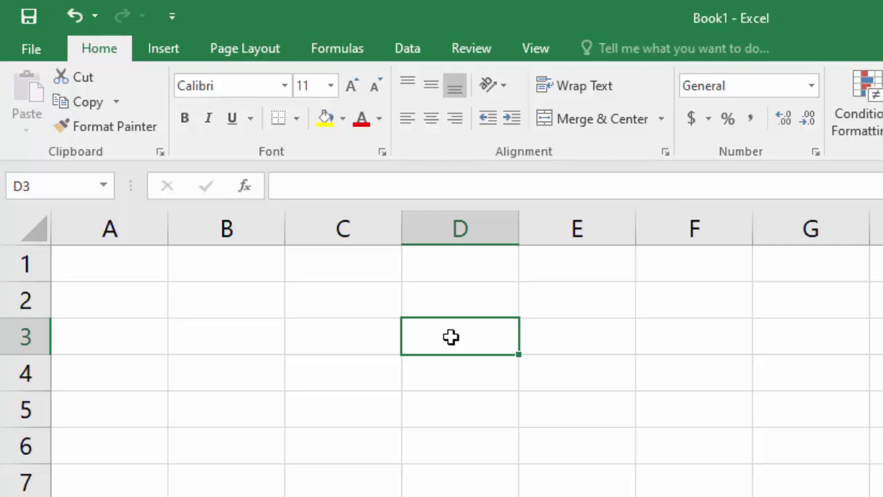
Enter the letter a in D3 and bring up the Format Cells font settings
{"action": "type", "text": "a"}
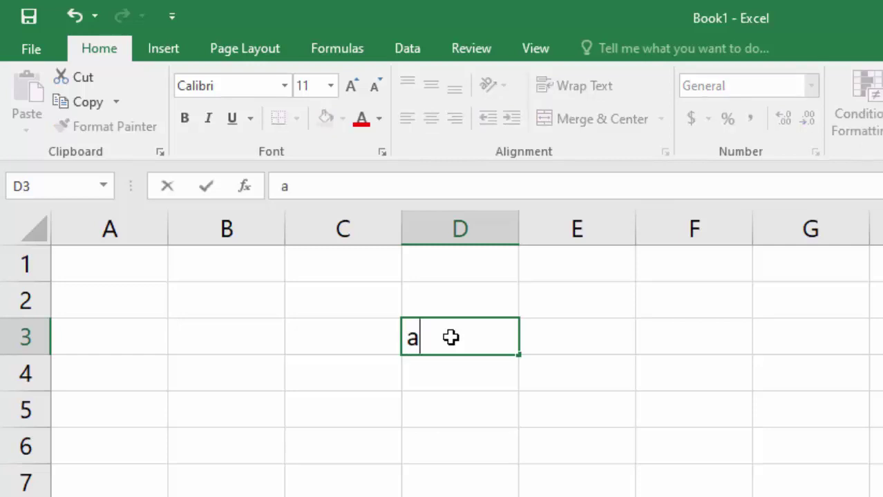
{"action": "type", "text": "2"}
{"action": "key", "text": "BackSpace"}
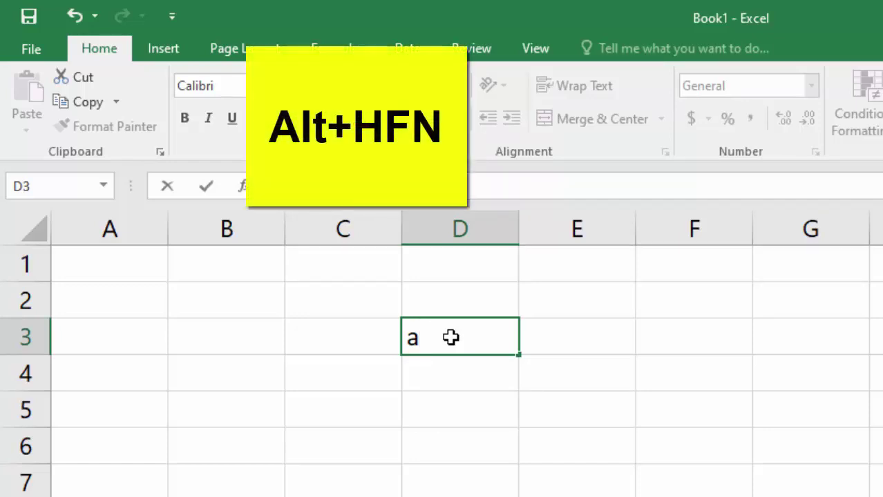
{"action": "key", "text": "alt"}
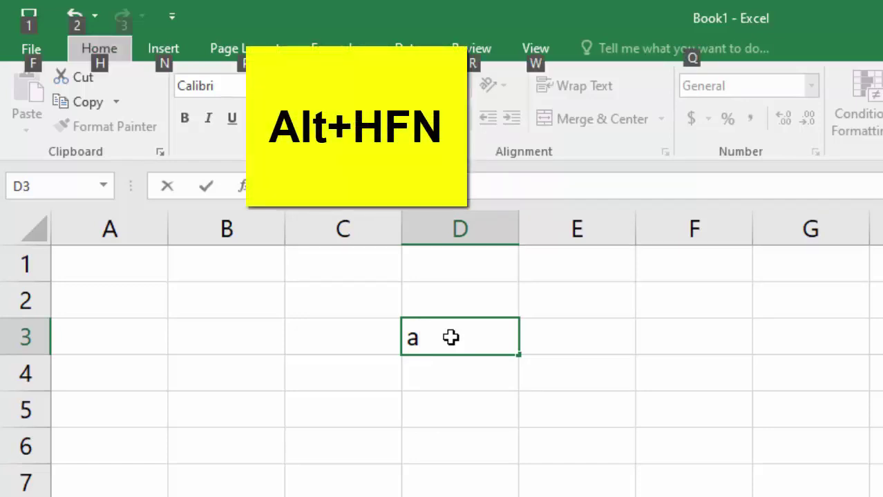
{"action": "key", "text": "h"}
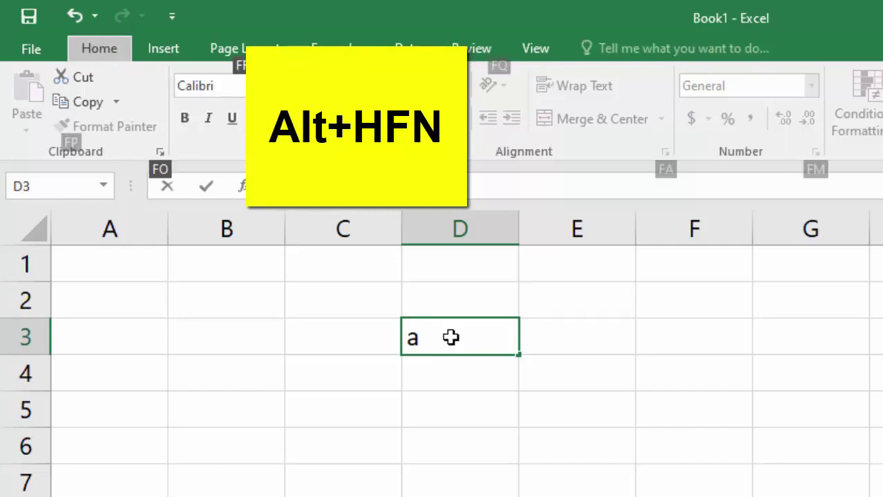
{"action": "key", "text": "f"}
{"action": "key", "text": "n"}
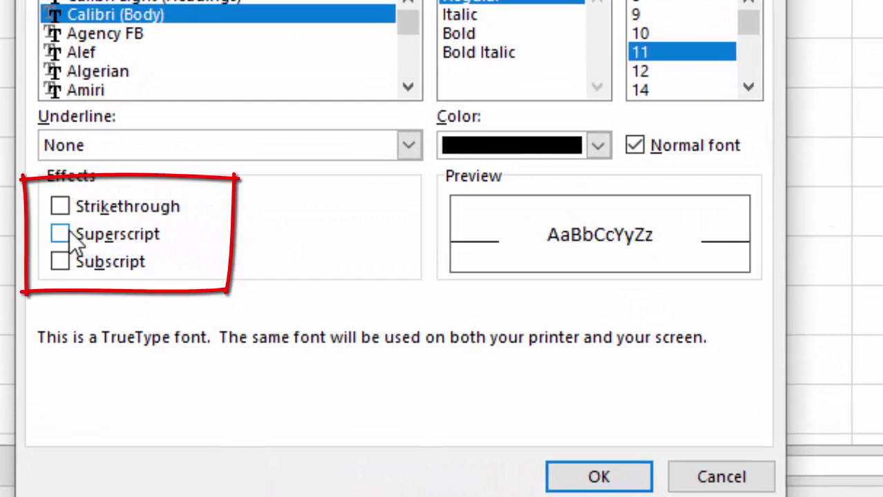
Turn on Superscript and enter 2, so D3 reads a²
{"action": "left_click", "coordinate": [69, 231]}
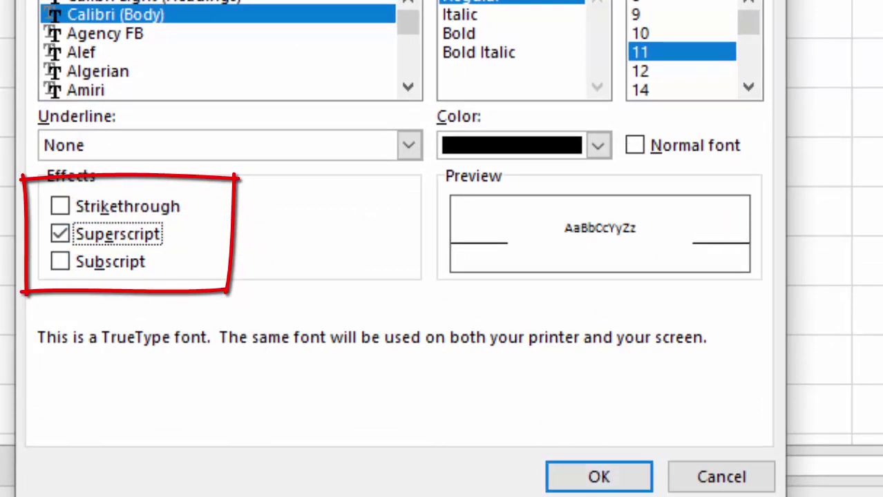
{"action": "left_click", "coordinate": [632, 476]}
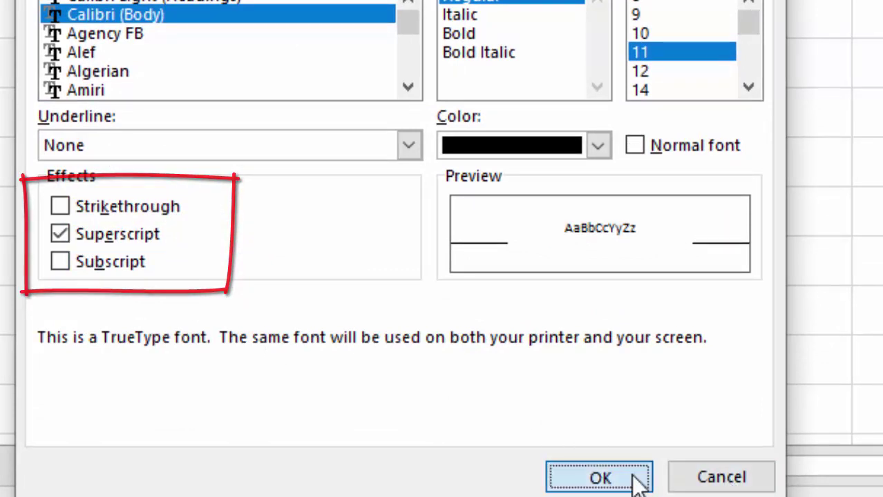
{"action": "type", "text": "2"}
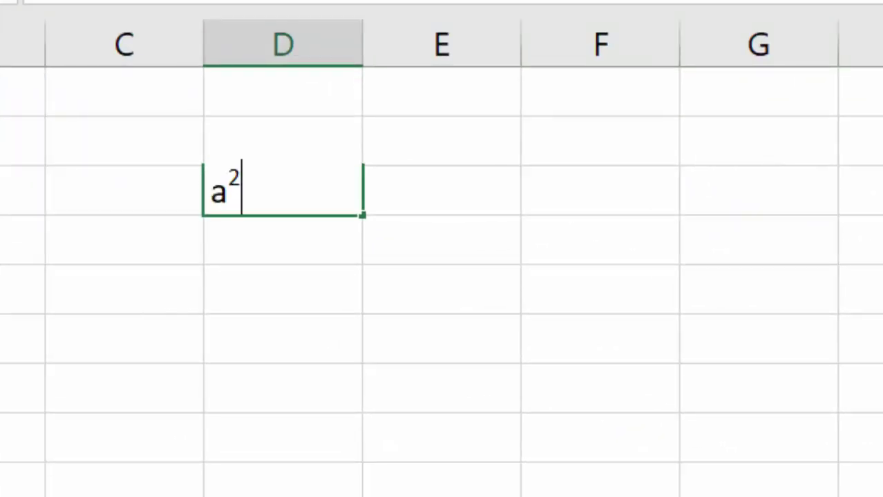
{"action": "key", "text": "Return"}
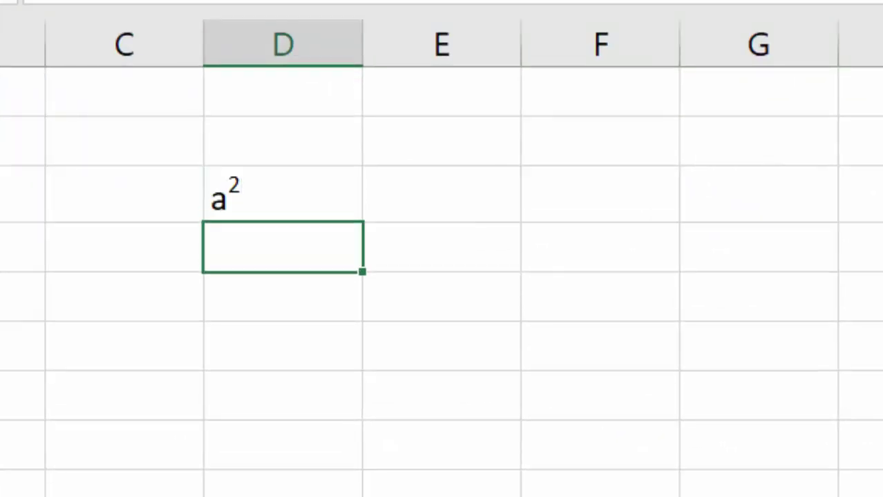
Re-edit D3, switch Superscript off, and append +b at normal size
{"action": "double_click", "coordinate": [273, 211]}
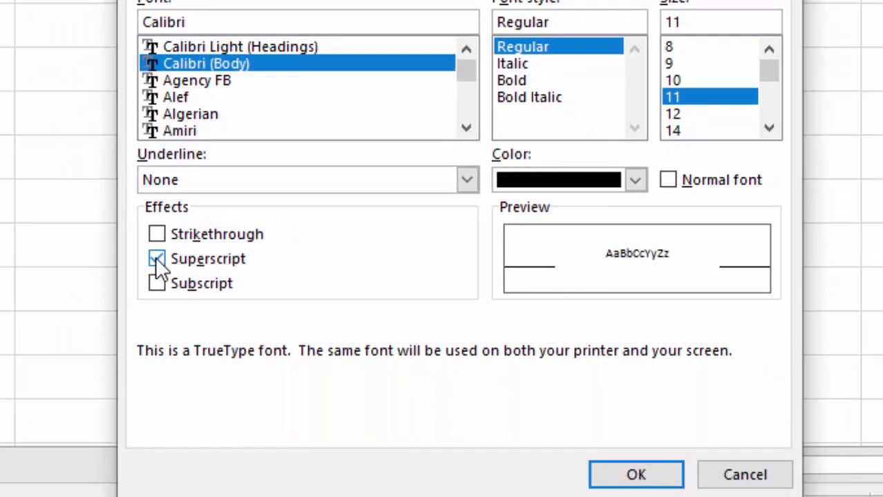
{"action": "left_click", "coordinate": [157, 258]}
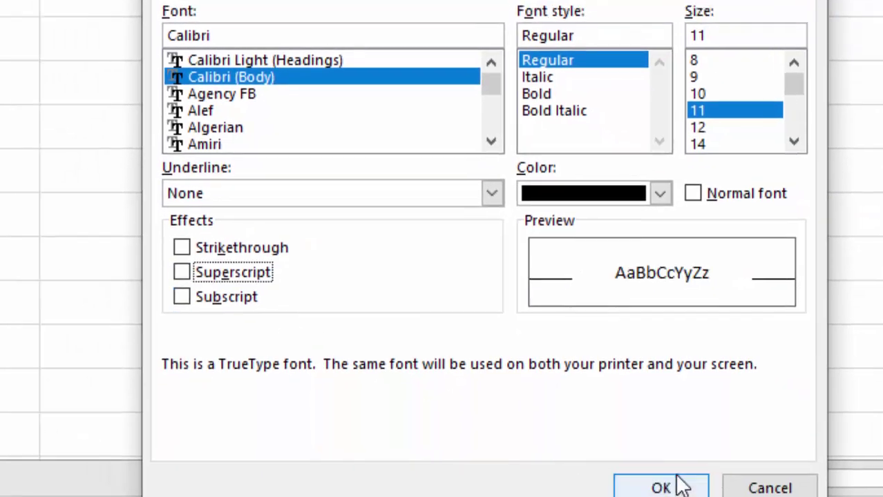
{"action": "left_click", "coordinate": [674, 483]}
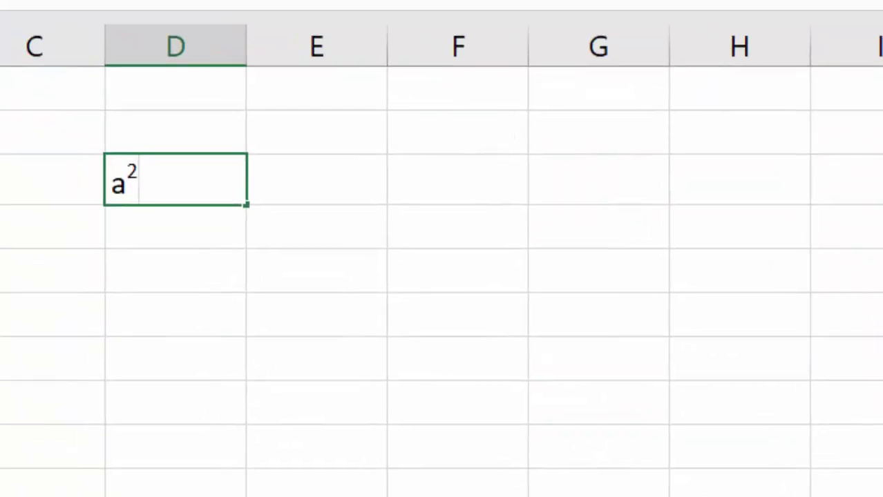
{"action": "type", "text": "+"}
{"action": "type", "text": "b"}
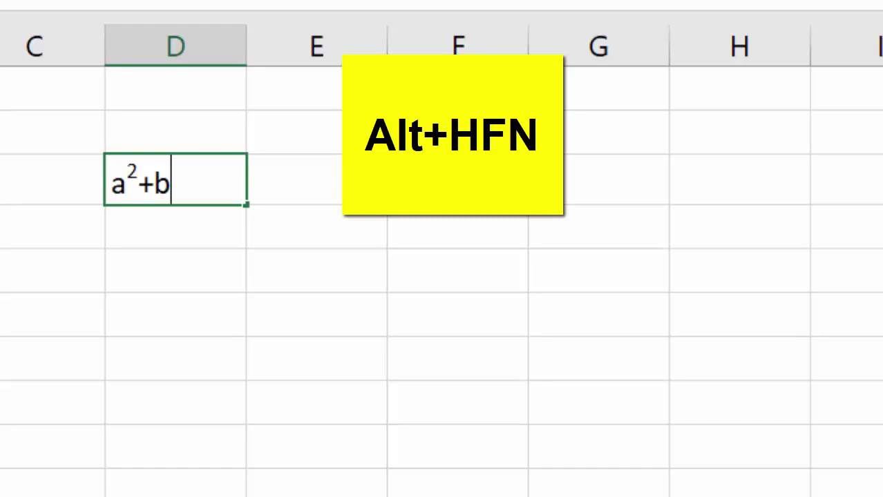
Turn Superscript on and type 2 as the exponent of b
{"action": "key", "text": "alt+h"}
{"action": "key", "text": "f"}
{"action": "key", "text": "n"}
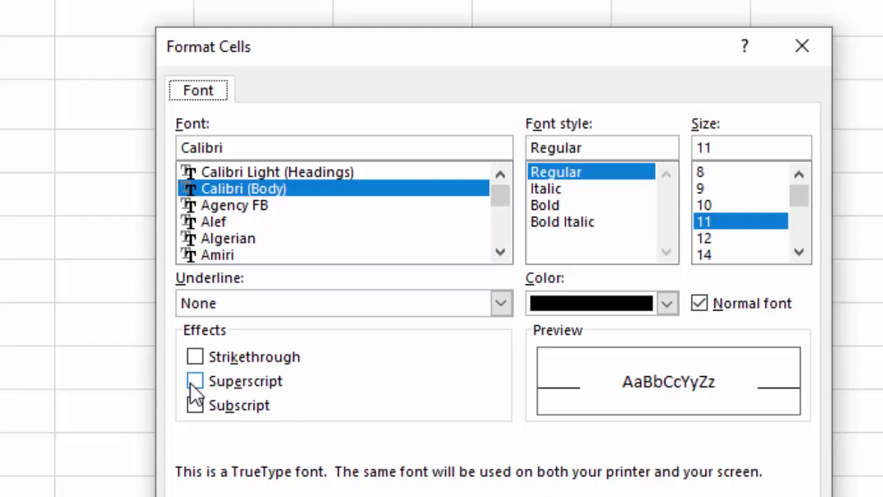
{"action": "left_click", "coordinate": [194, 384]}
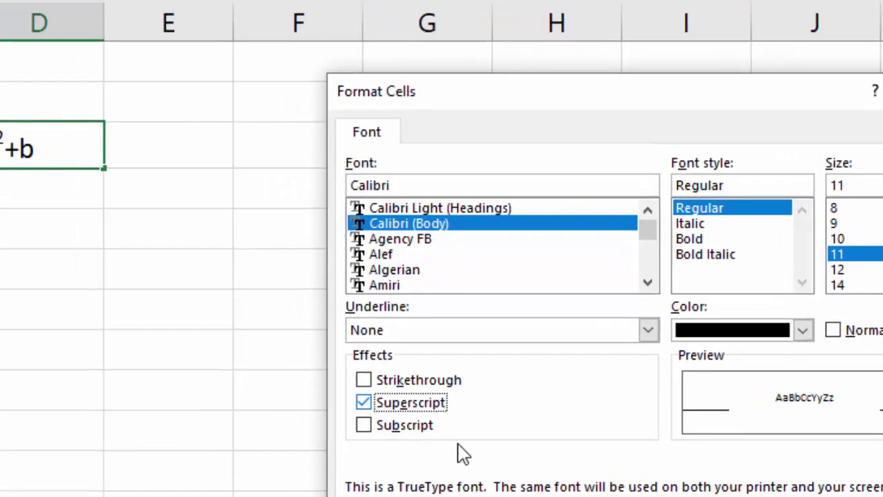
{"action": "key", "text": "Return"}
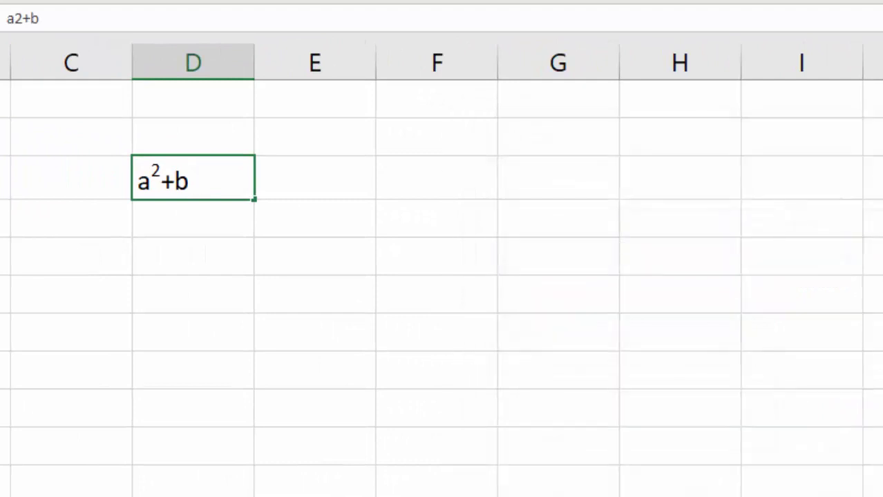
{"action": "type", "text": "2"}
Switch Superscript back off and commit D3 as a²+b², then select E3
{"action": "key", "text": "alt+h"}
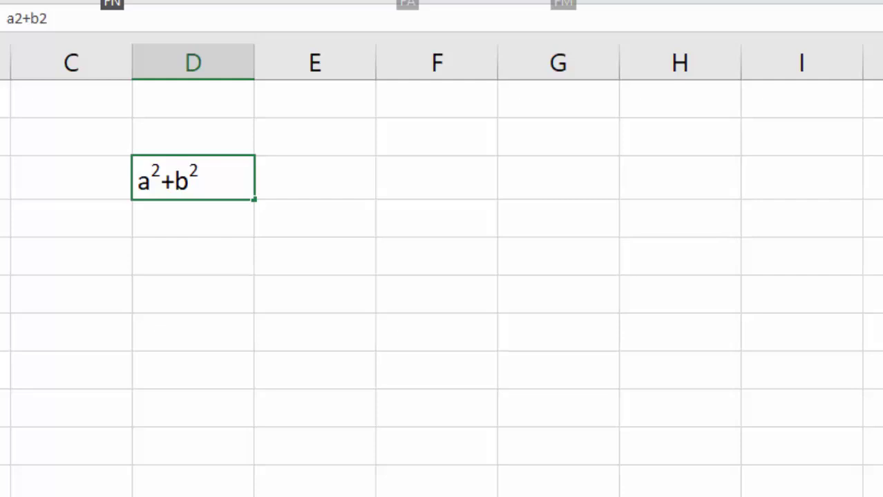
{"action": "key", "text": "f"}
{"action": "key", "text": "n"}
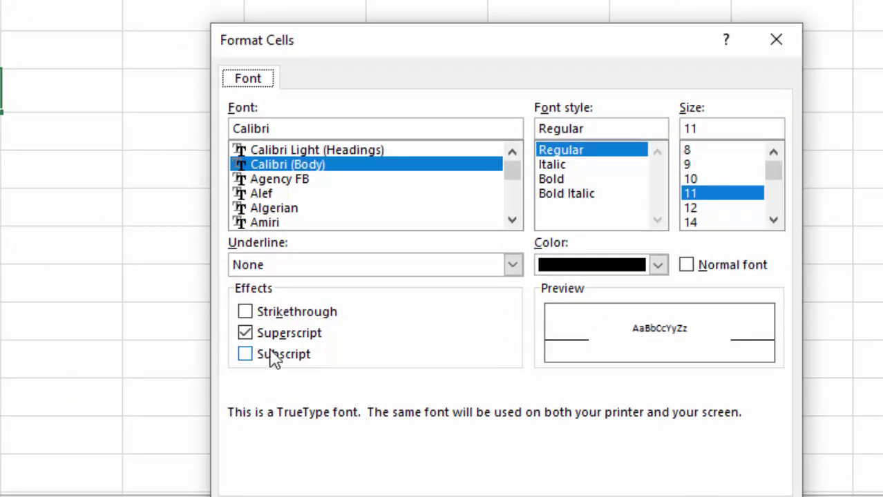
{"action": "left_click", "coordinate": [245, 333]}
{"action": "key", "text": "Return"}
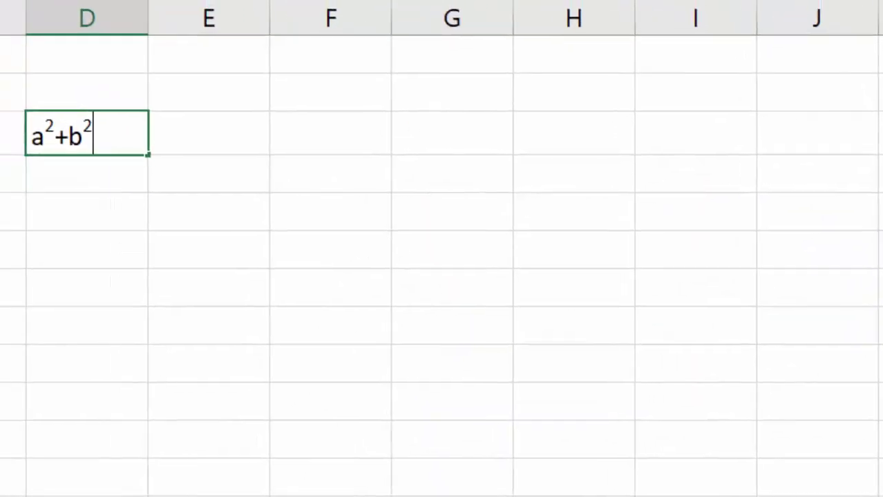
{"action": "left_click", "coordinate": [219, 356]}
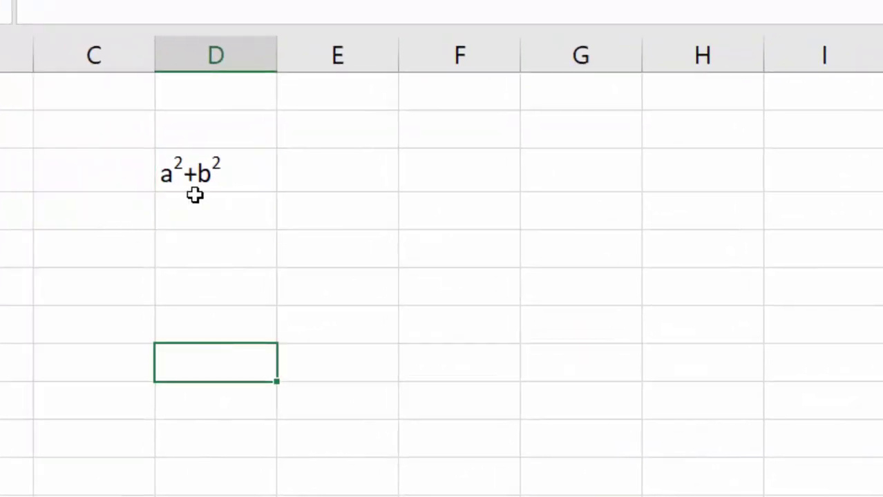
{"action": "left_click", "coordinate": [186, 170]}
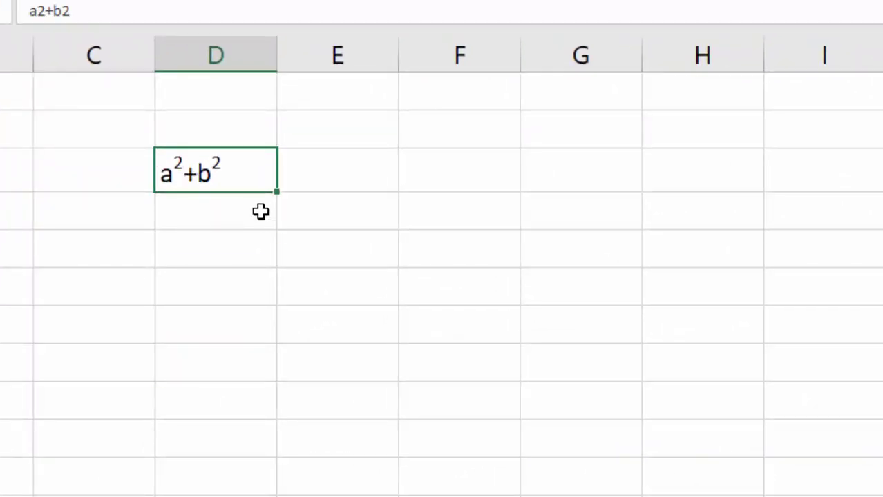
{"action": "left_click", "coordinate": [331, 176]}
Type a in E3 and add a superscript 2 via Ctrl+1
{"action": "type", "text": "a"}
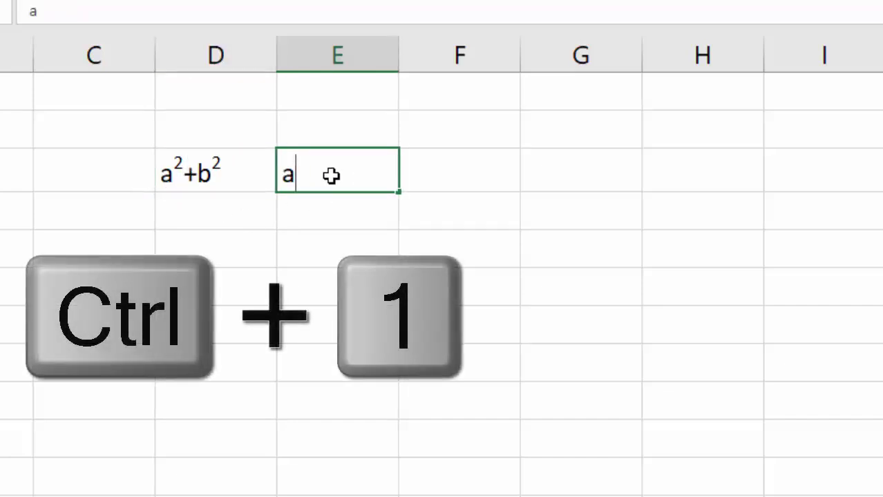
{"action": "key", "text": "ctrl+1"}
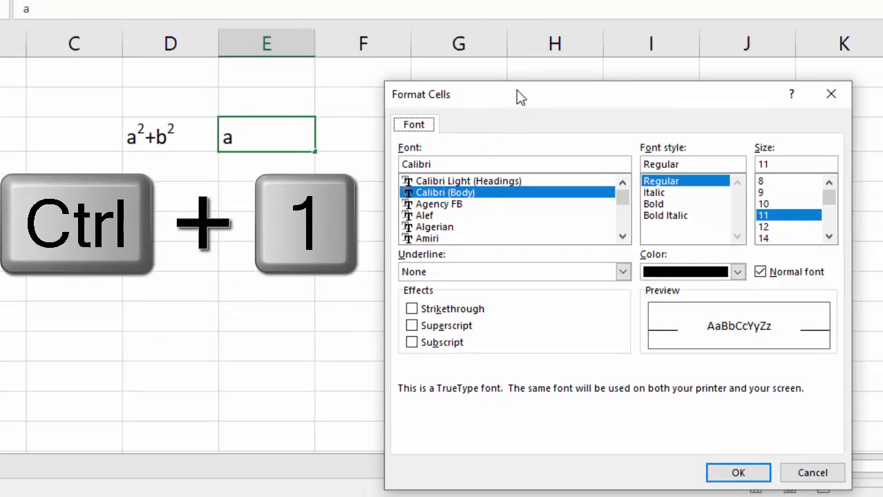
{"action": "key", "text": "Tab"}
{"action": "key", "text": "Tab"}
{"action": "key", "text": "Tab"}
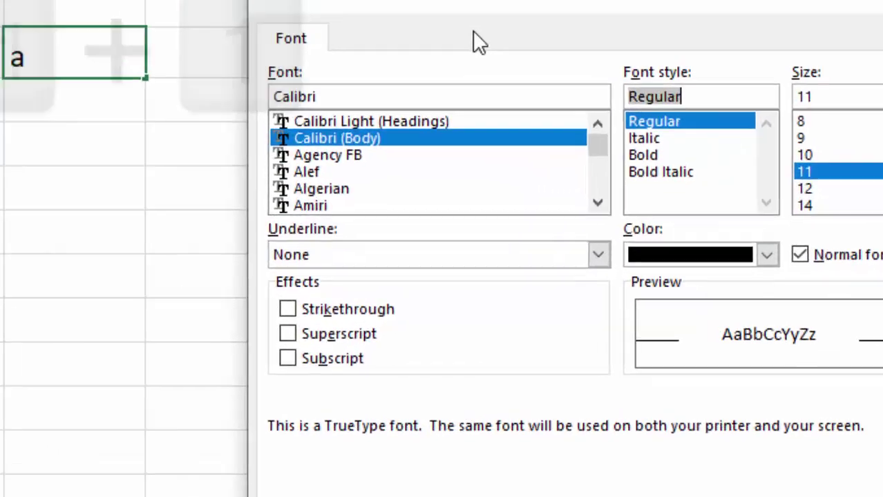
{"action": "key", "text": "Tab"}
{"action": "key", "text": "Tab"}
{"action": "key", "text": "Tab"}
{"action": "key", "text": "Tab"}
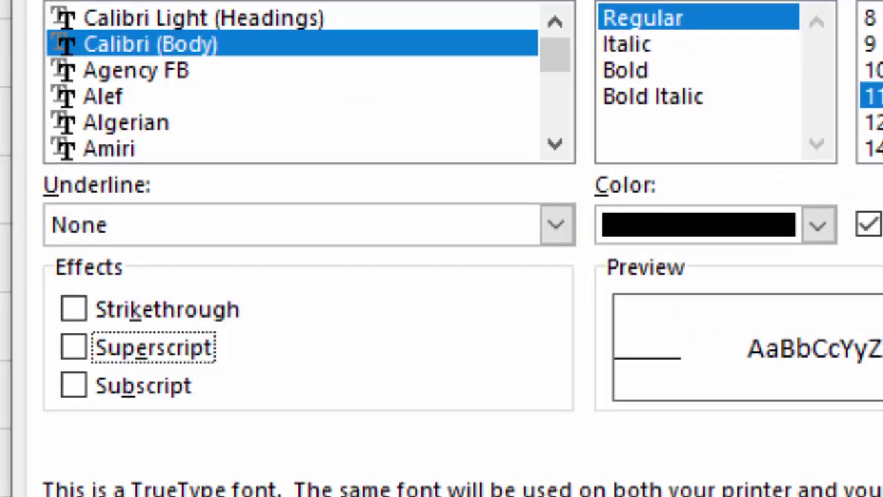
{"action": "left_click", "coordinate": [144, 349]}
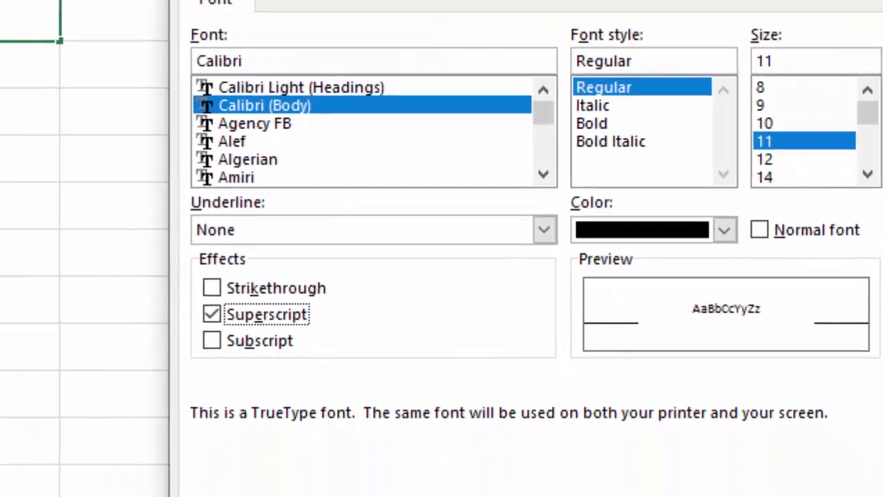
{"action": "left_click", "coordinate": [533, 478]}
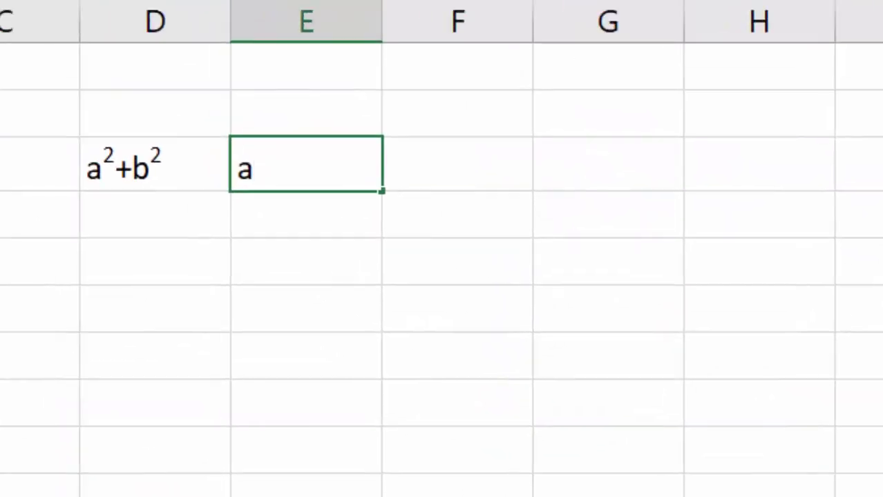
{"action": "type", "text": "2"}
Turn Superscript back off in E3 after the exponent
{"action": "key", "text": "ctrl+1"}
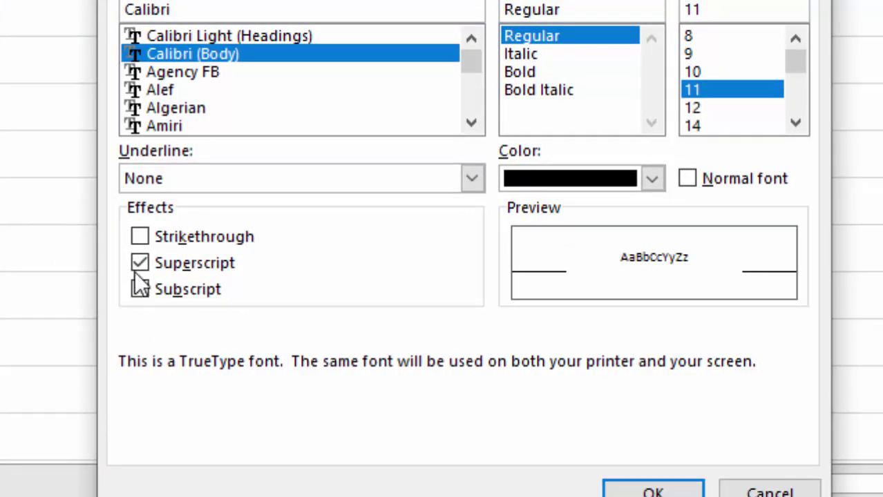
{"action": "left_click", "coordinate": [154, 265]}
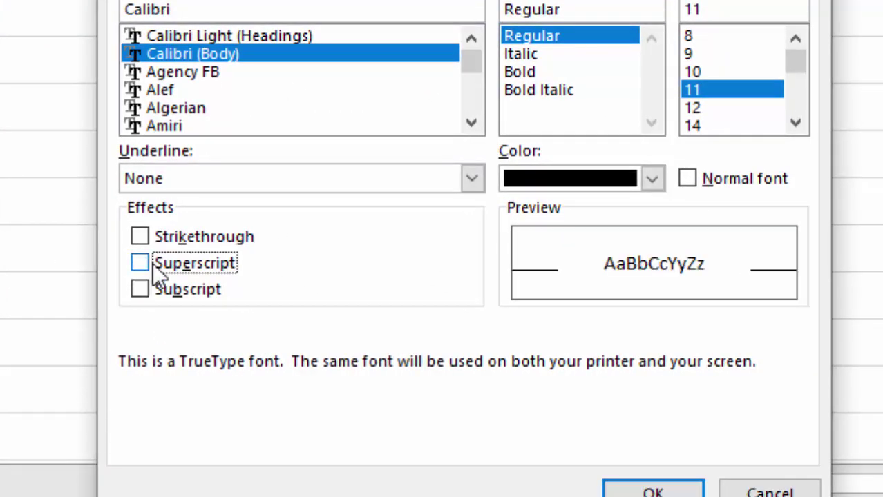
{"action": "key", "text": "Return"}
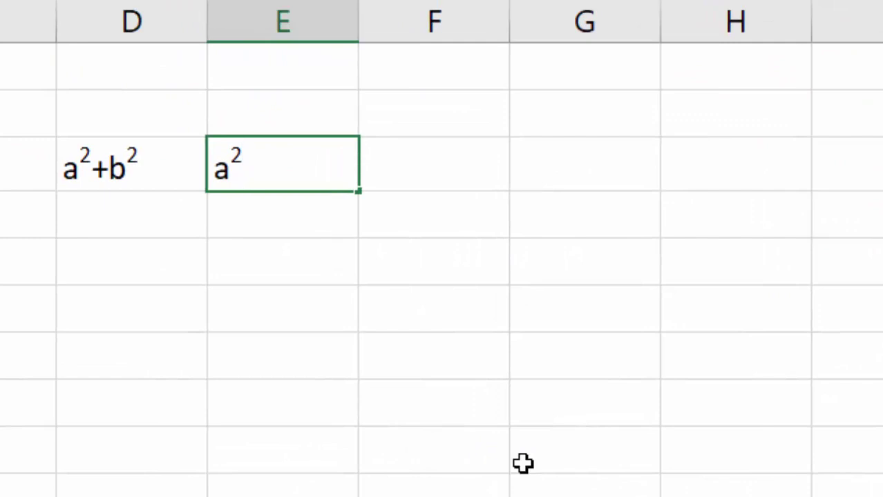